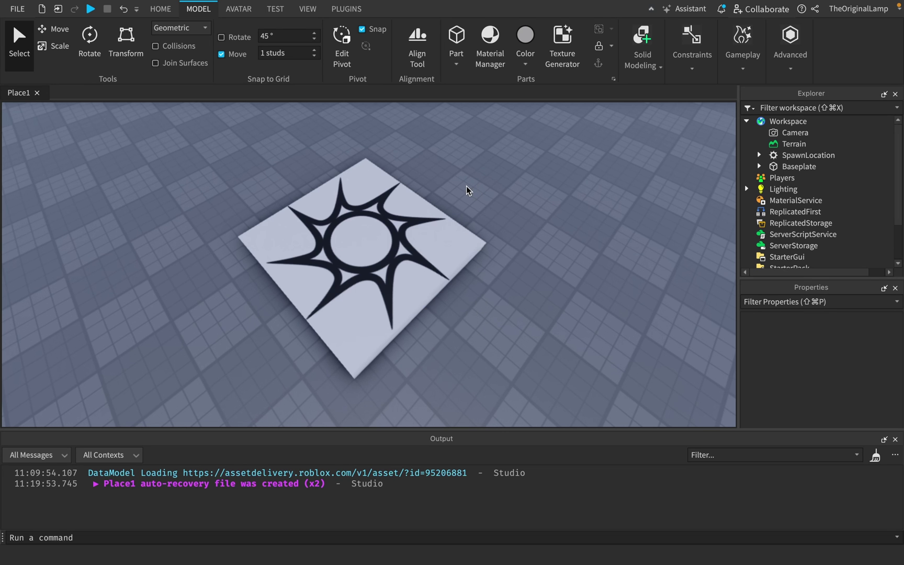
# Open the AI Assistant and send it the request 'write me'.
pyautogui.click(683, 8)
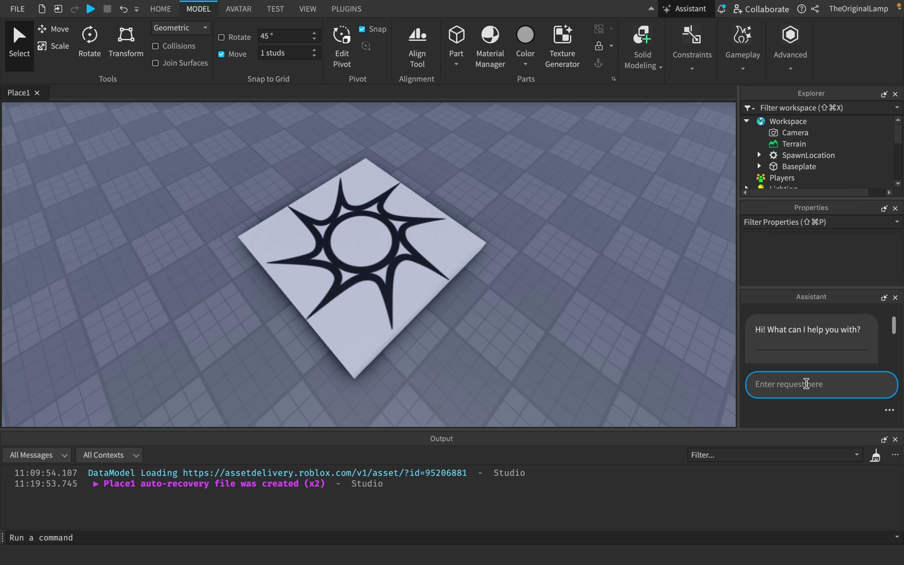
pyautogui.write('write me')
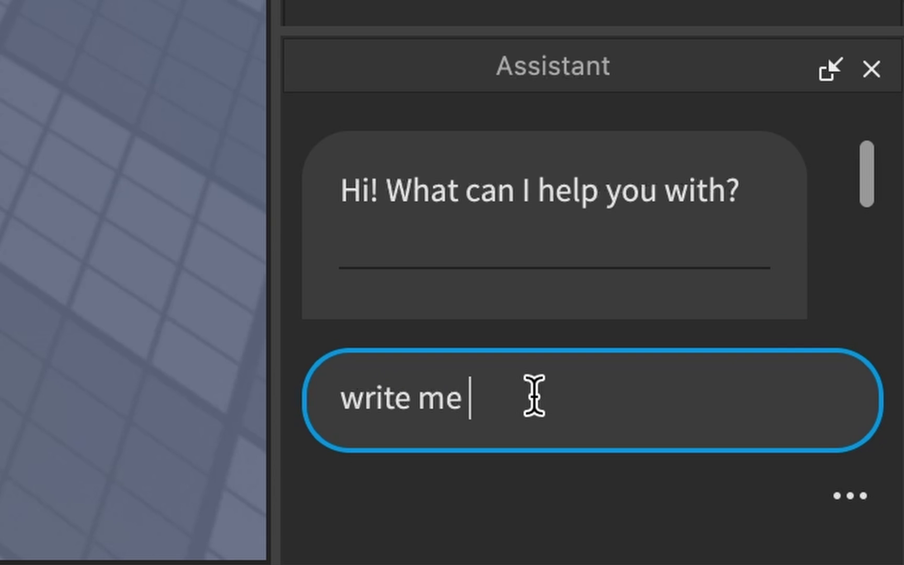
pyautogui.press('Return')
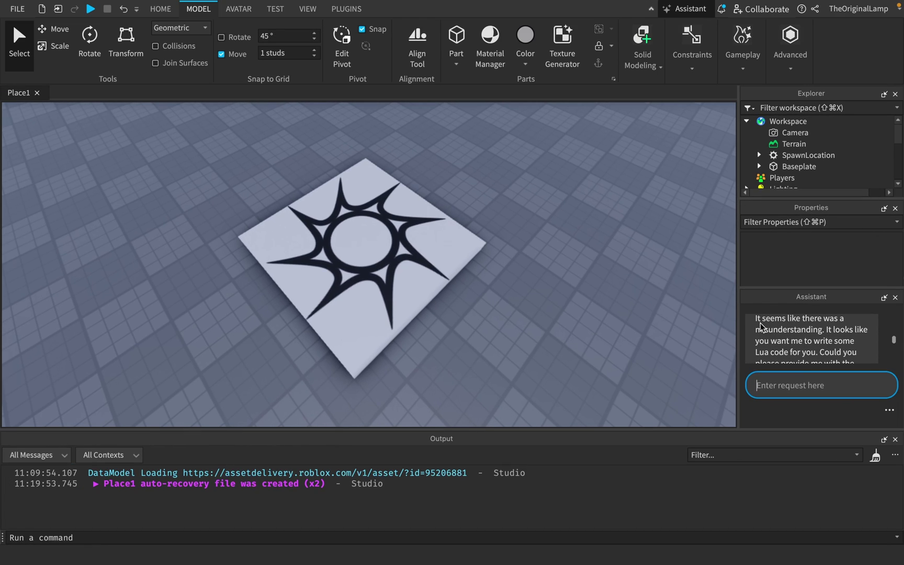
# Close the Assistant, then open and close the Texture Generator with the camera near the star tile.
pyautogui.click(895, 297)
pyautogui.click(555, 56)
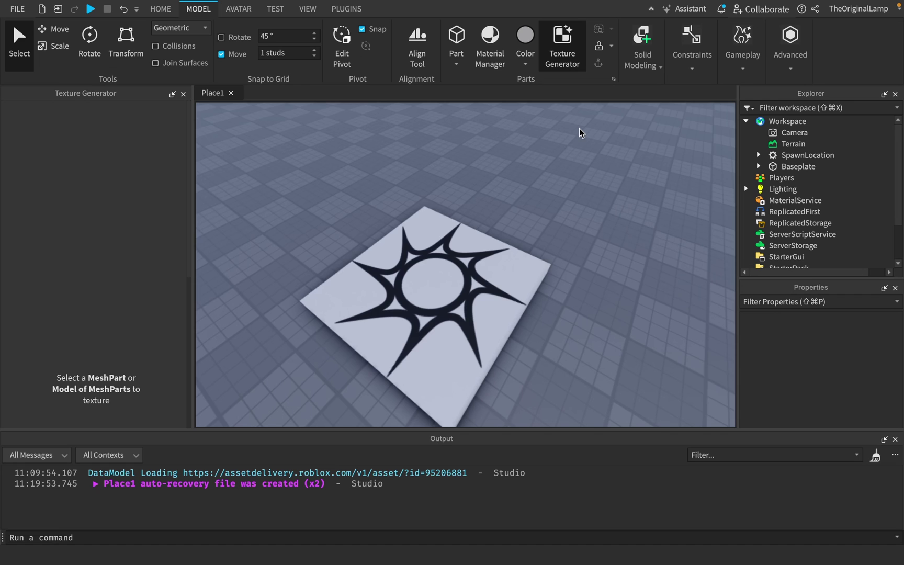
pyautogui.press('d')
pyautogui.press('d')
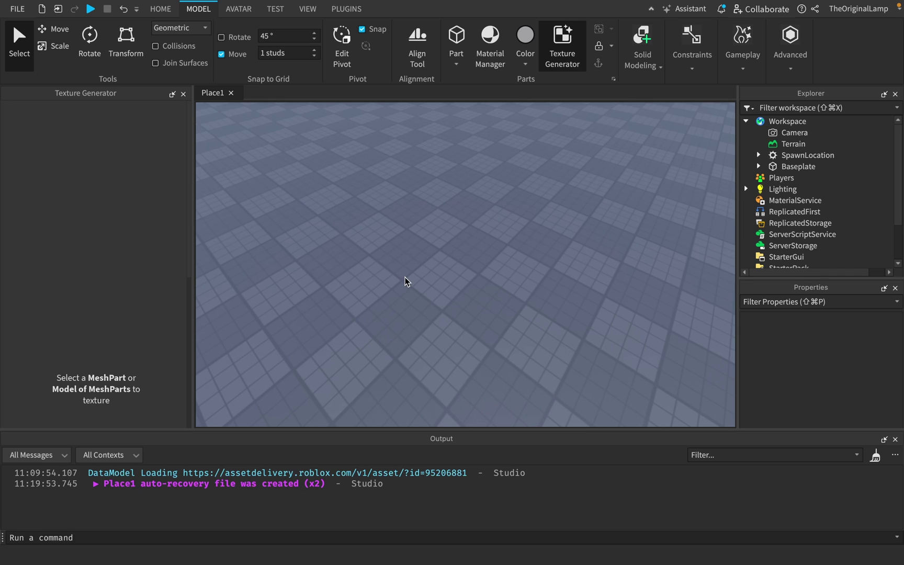
pyautogui.click(562, 46)
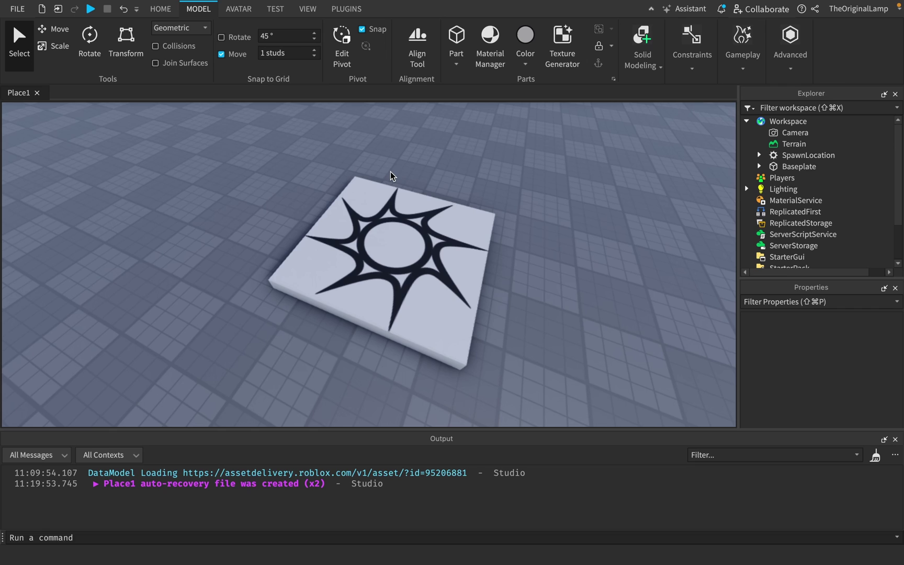
# Open the FILE menu listing recent games and the Beta Features entry.
pyautogui.click(18, 9)
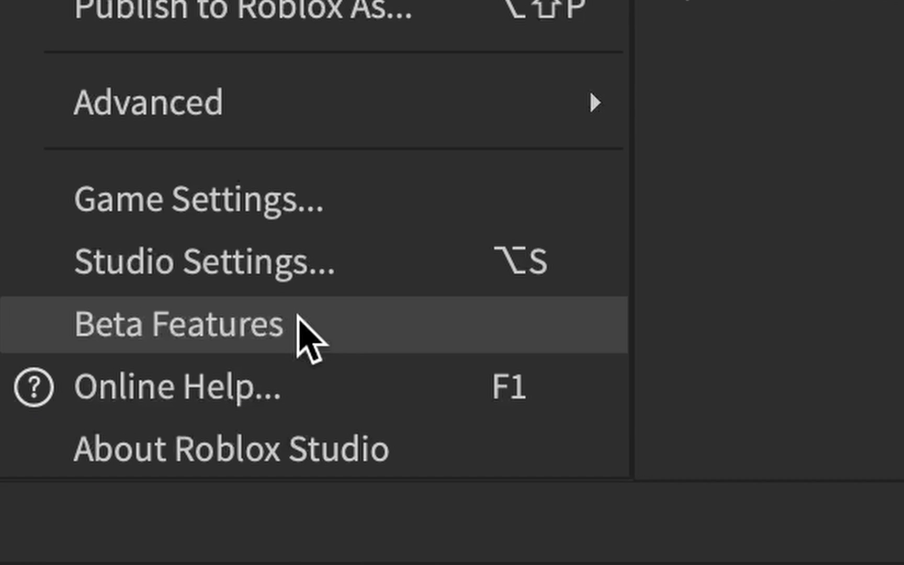
# Open FILE > Beta Features and scroll up and down through the feature list.
pyautogui.click(337, 313)
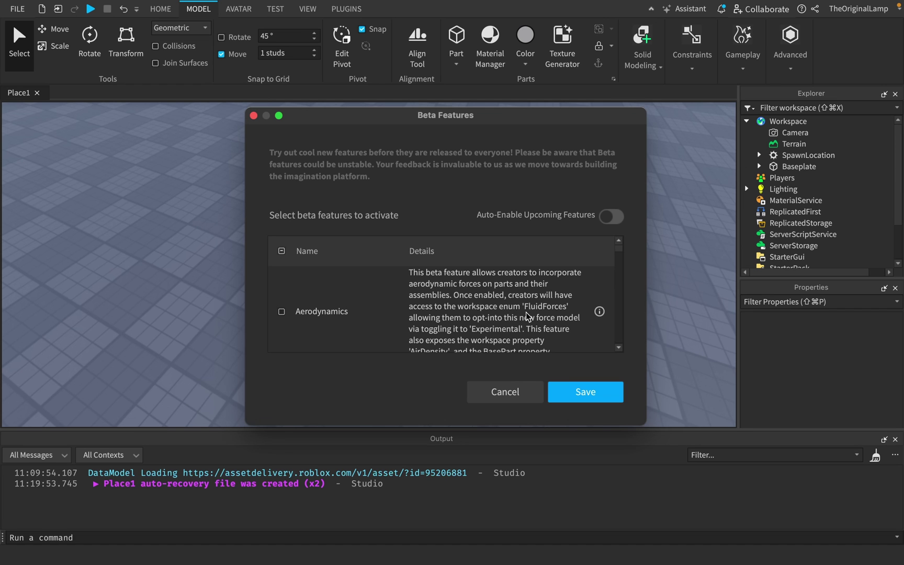
pyautogui.scroll(-10, 525, 311)
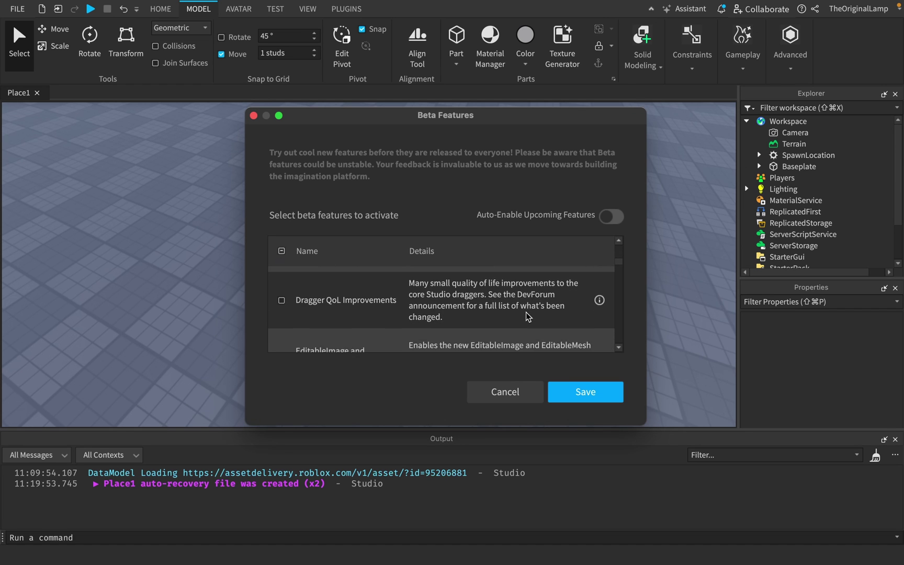
pyautogui.scroll(-12, 526, 311)
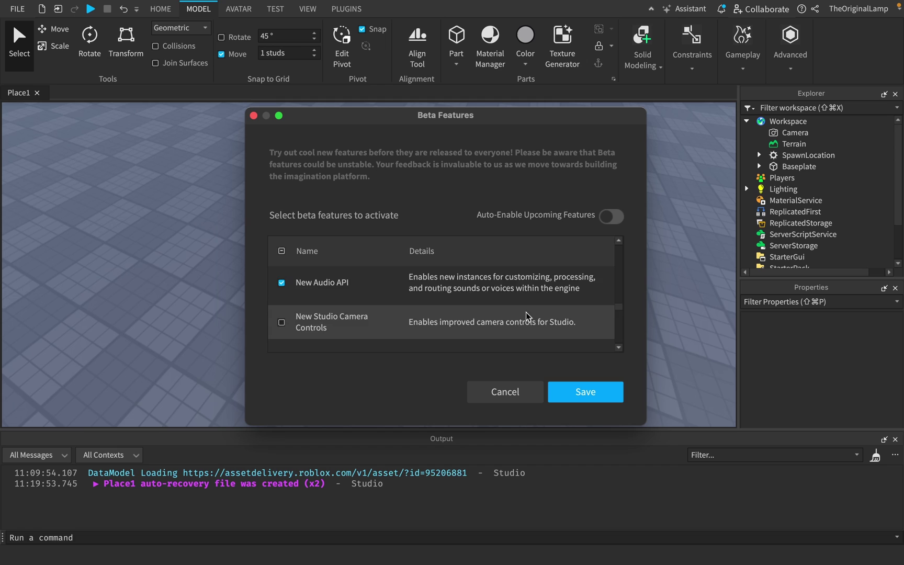
pyautogui.scroll(-3, 525, 311)
pyautogui.scroll(8, 525, 311)
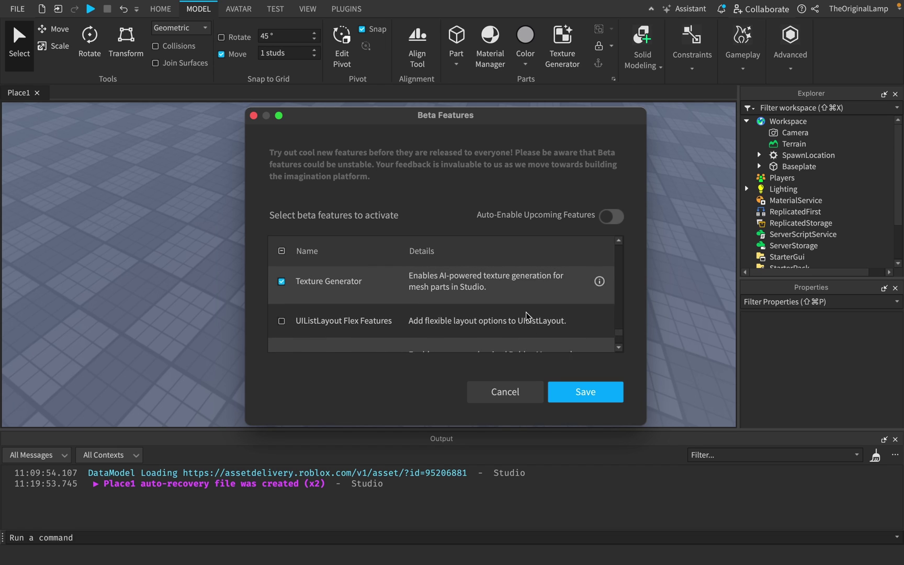
pyautogui.scroll(10, 526, 311)
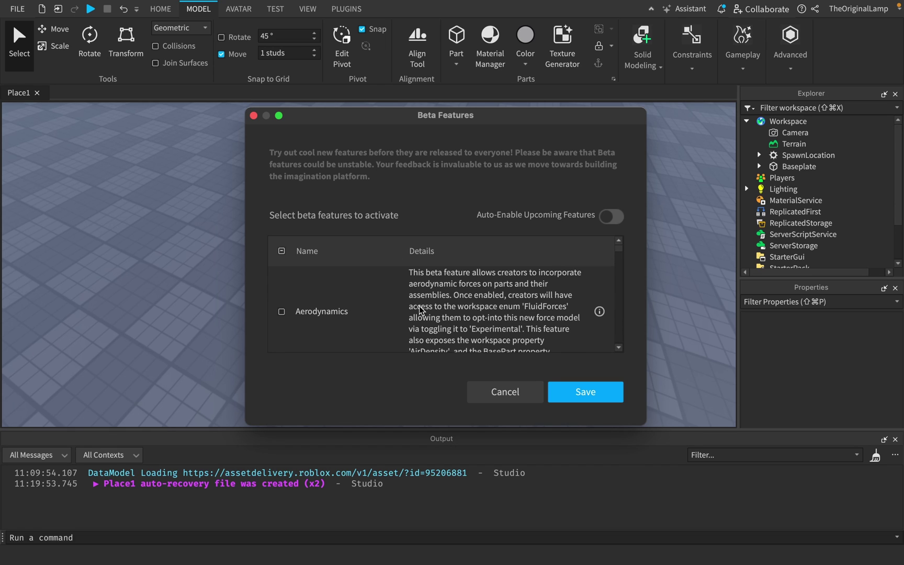
pyautogui.scroll(-5, 572, 320)
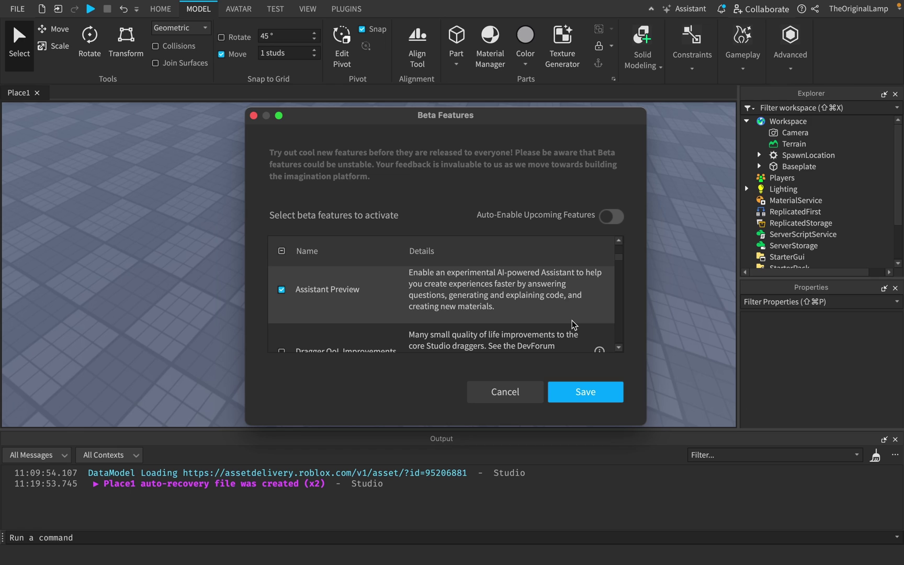
pyautogui.scroll(-4, 562, 338)
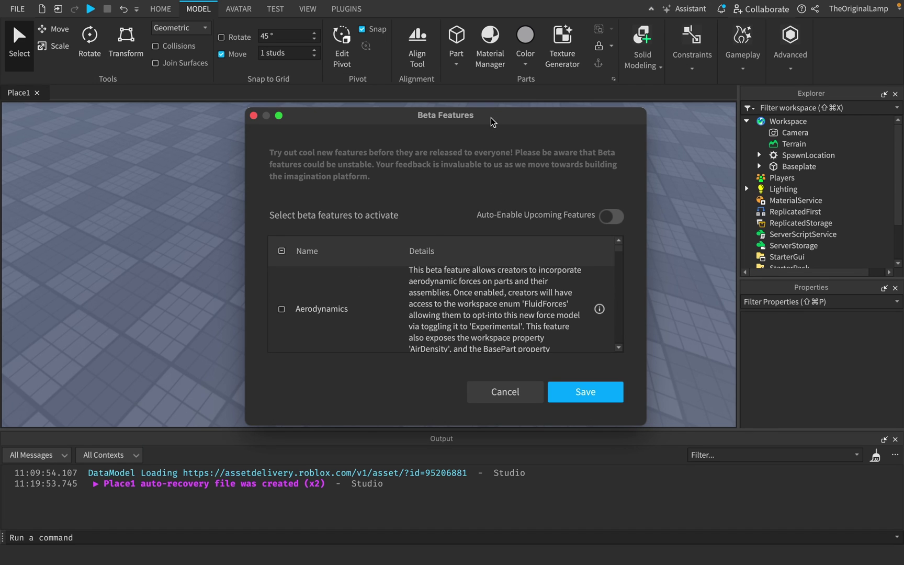
# Reposition the Beta Features dialog and scroll through the Aerodynamics, Assistant Preview and Face Capture entries.
pyautogui.moveTo(485, 111); pyautogui.dragTo(406, 109)
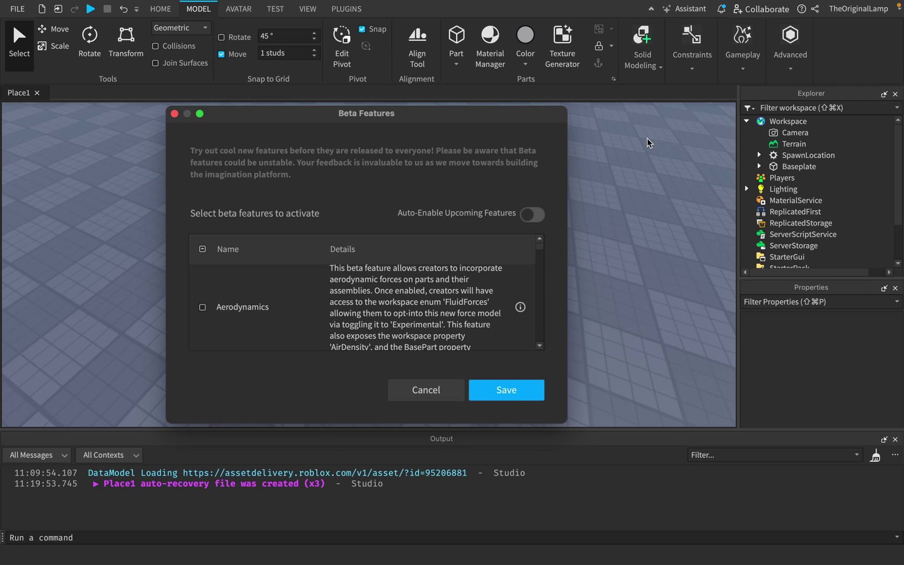
pyautogui.moveTo(486, 122); pyautogui.dragTo(525, 116)
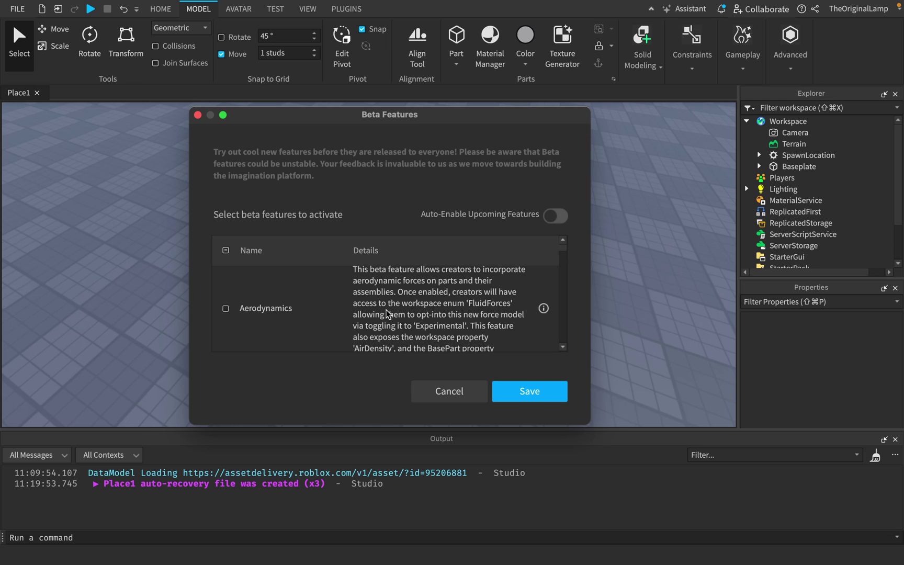
pyautogui.scroll(-1, 386, 311)
pyautogui.scroll(1, 290, 301)
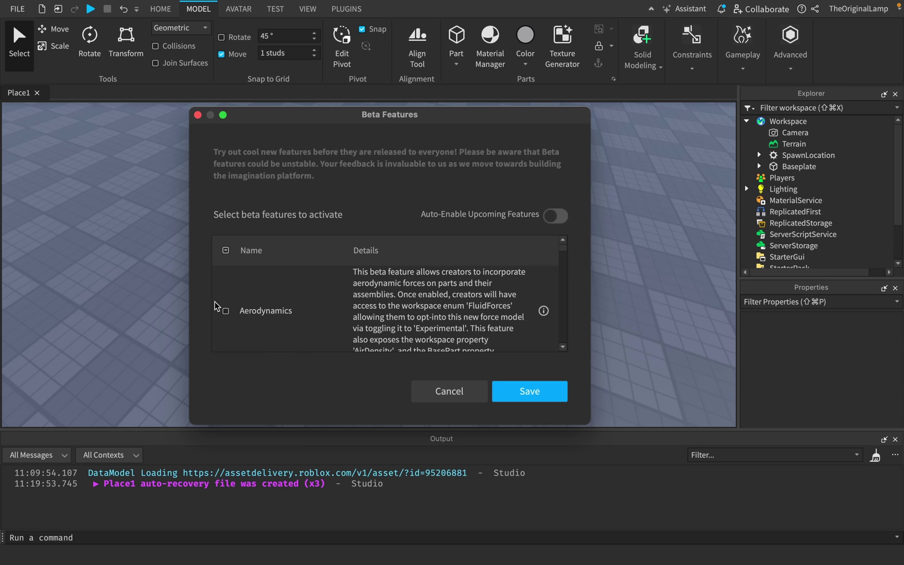
pyautogui.scroll(-1, 439, 296)
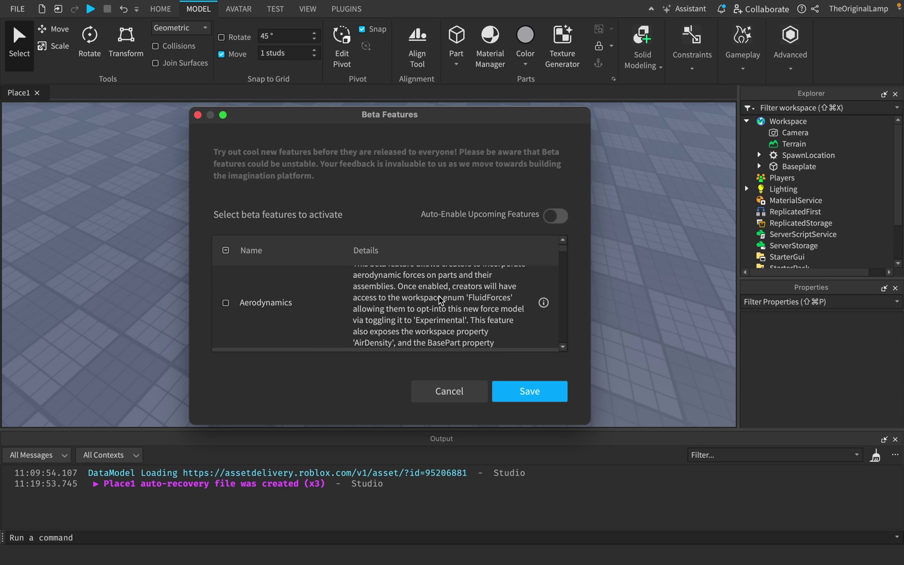
pyautogui.scroll(-2, 445, 304)
pyautogui.scroll(1, 453, 310)
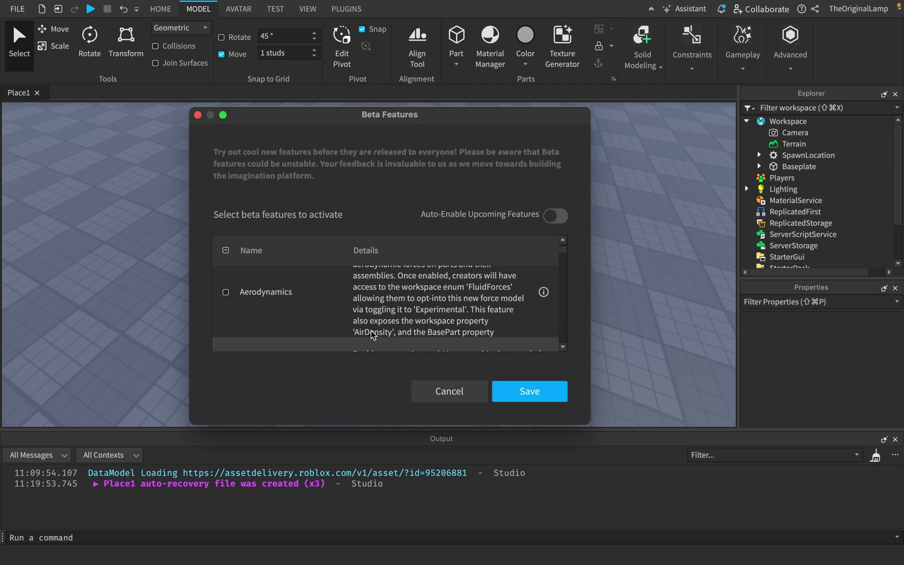
pyautogui.scroll(-5, 466, 292)
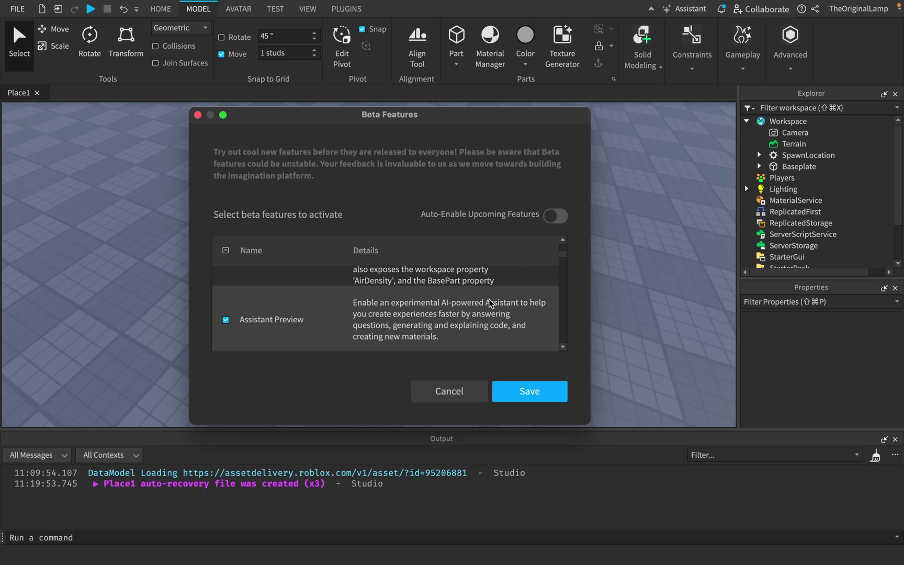
pyautogui.scroll(-3, 491, 314)
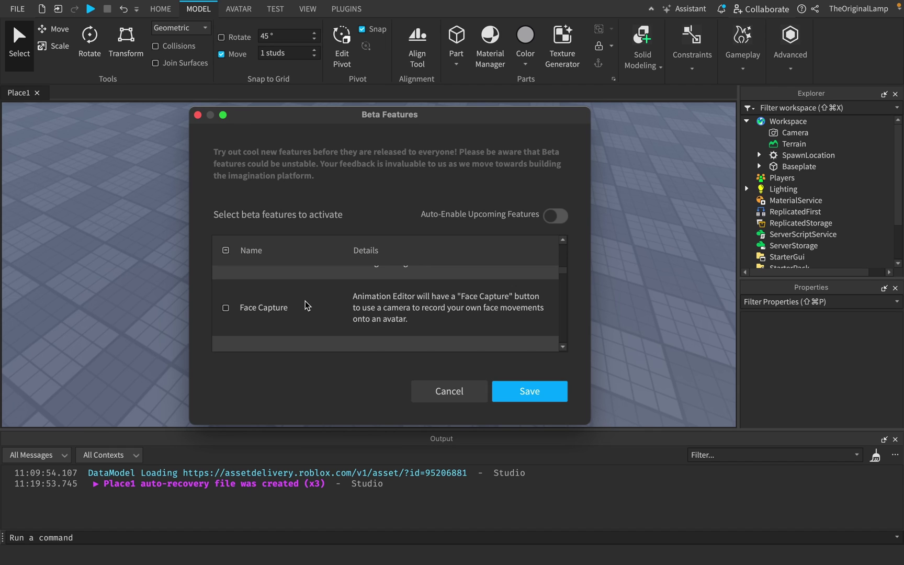
pyautogui.scroll(-1, 305, 307)
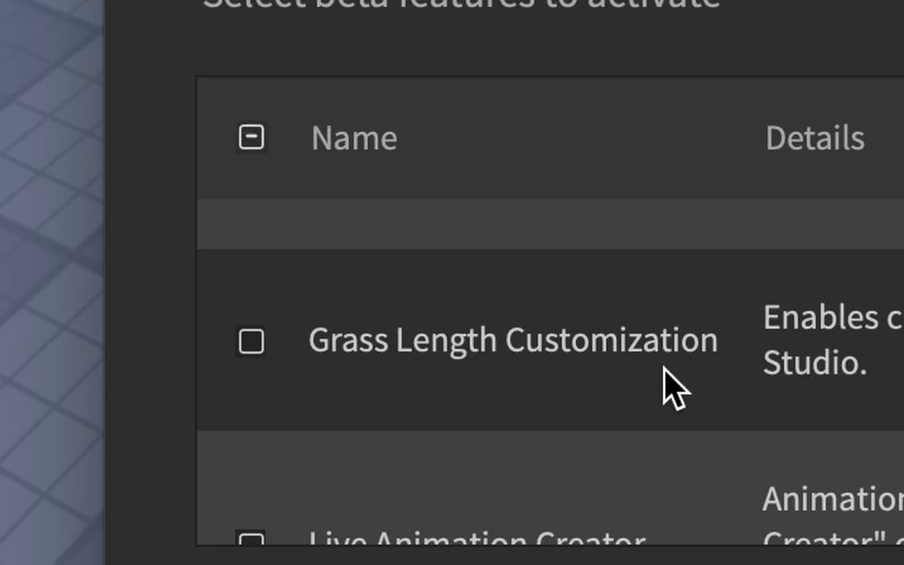
pyautogui.scroll(1, 328, 309)
pyautogui.scroll(-1, 602, 377)
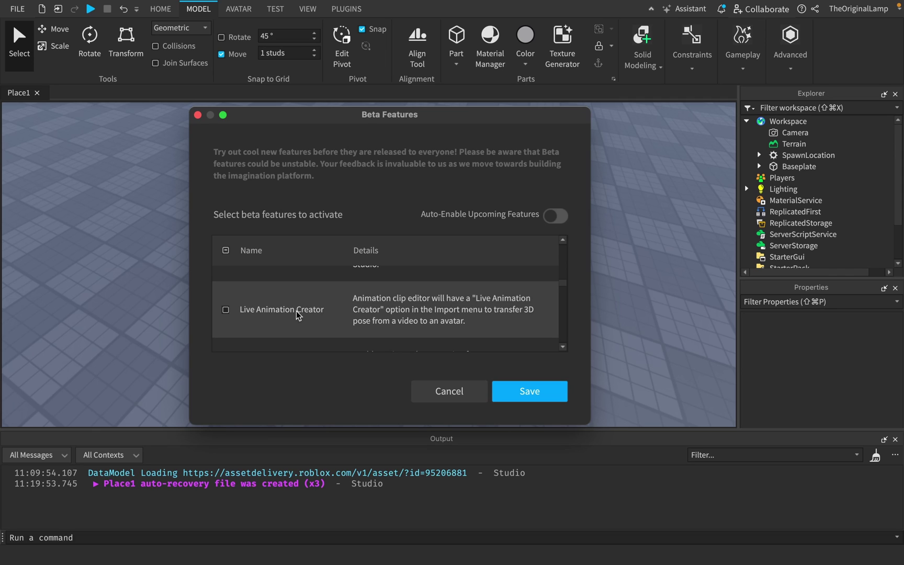
pyautogui.click(241, 311)
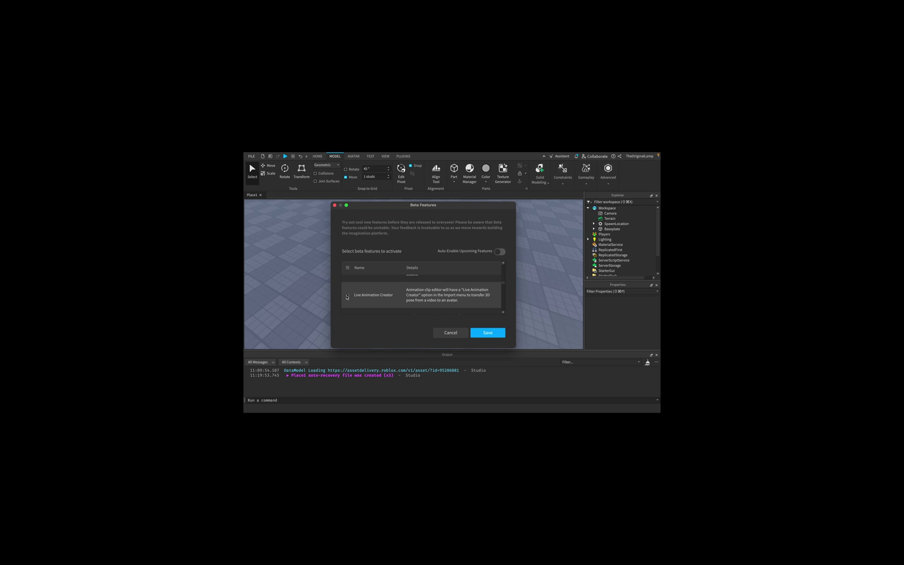
pyautogui.scroll(-2, 235, 310)
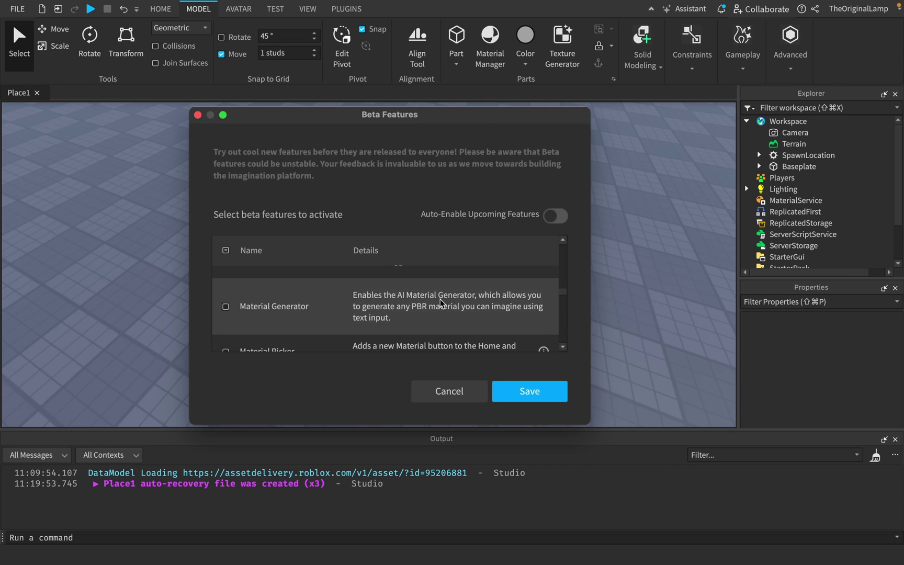
pyautogui.scroll(-10, 440, 299)
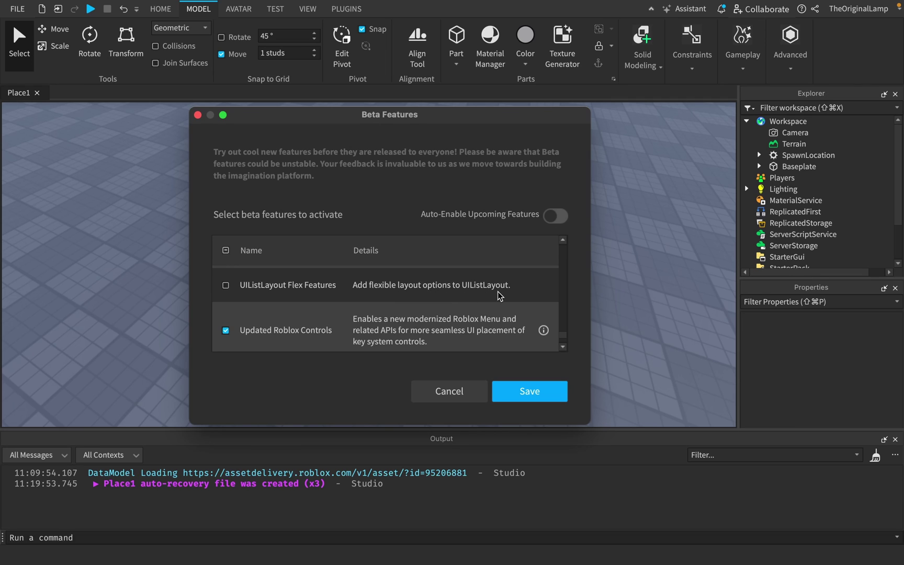
pyautogui.scroll(-2, 526, 280)
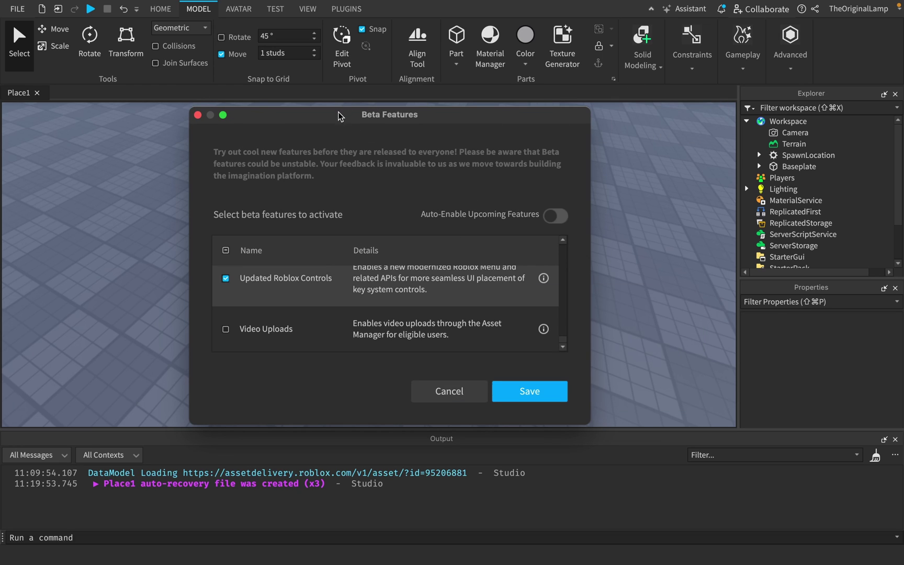
pyautogui.moveTo(342, 113); pyautogui.dragTo(346, 111)
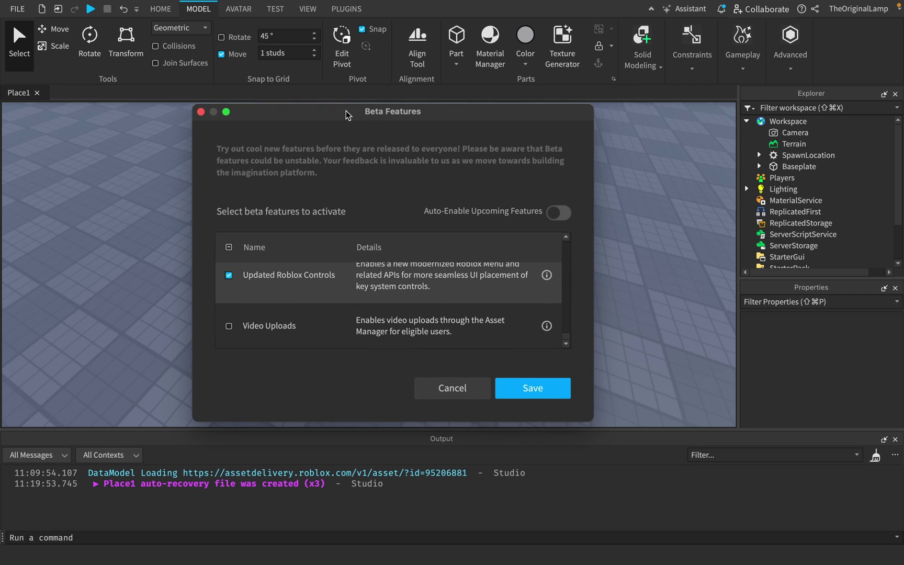
# Cancel Beta Features and insert a VideoFrame into the Workspace by searching 'video'.
pyautogui.click(454, 388)
pyautogui.click(815, 122)
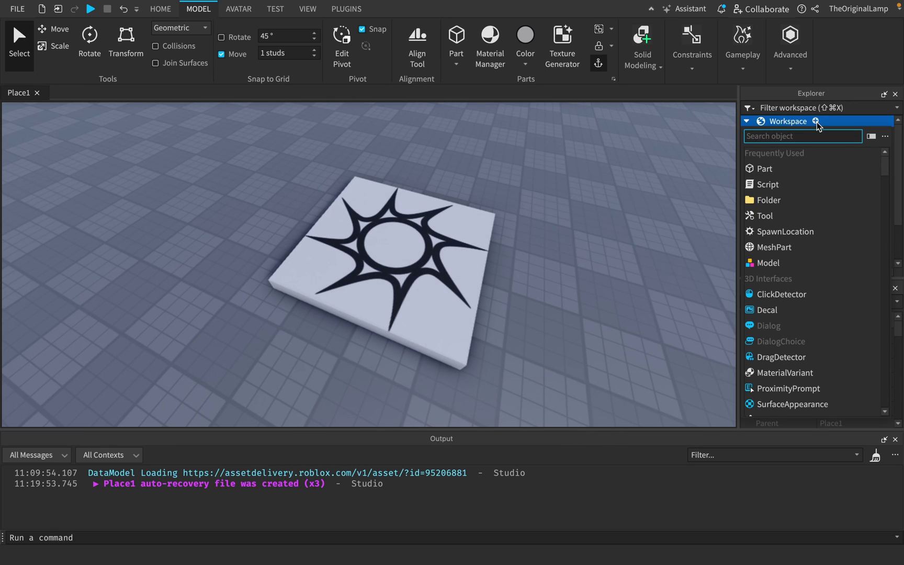
pyautogui.write('video')
pyautogui.click(791, 153)
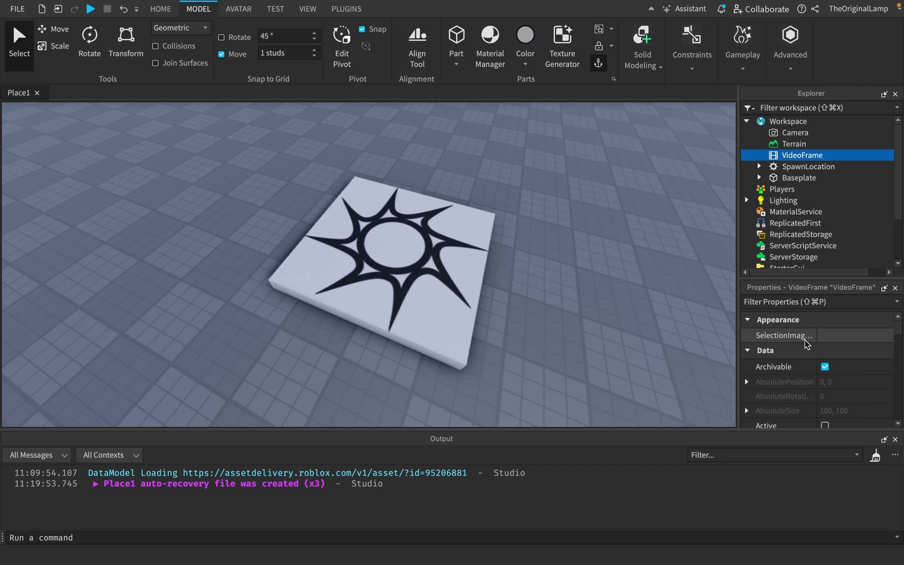
# Browse the Explorer, selecting Terrain and then the new VideoFrame again.
pyautogui.scroll(-5, 808, 352)
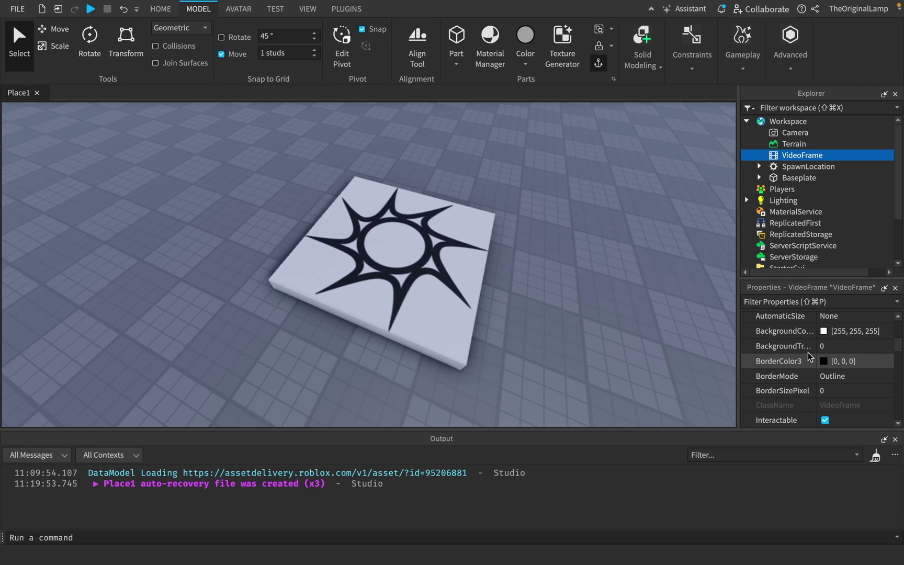
pyautogui.click(794, 145)
pyautogui.click(792, 155)
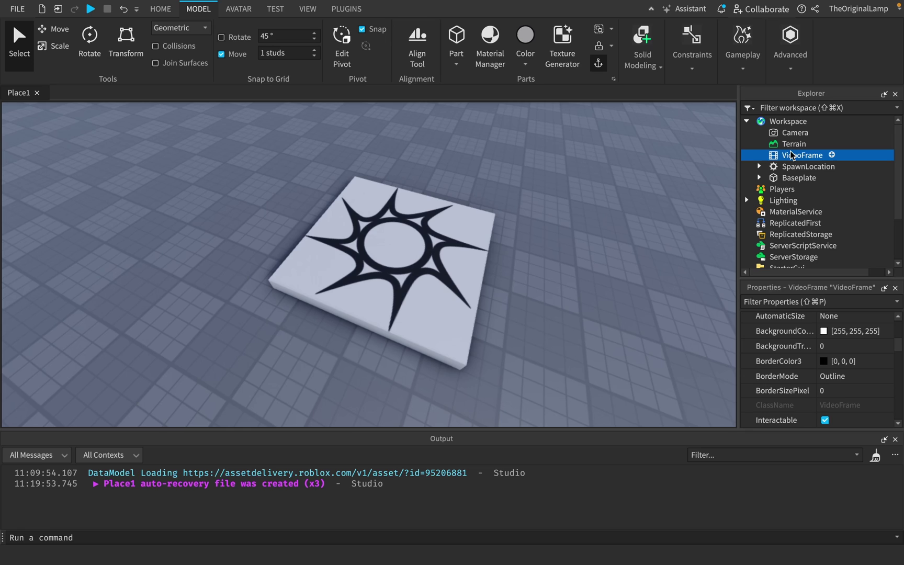
# Delete the VideoFrame and orbit the view around the sun-decal part.
pyautogui.press('Delete')
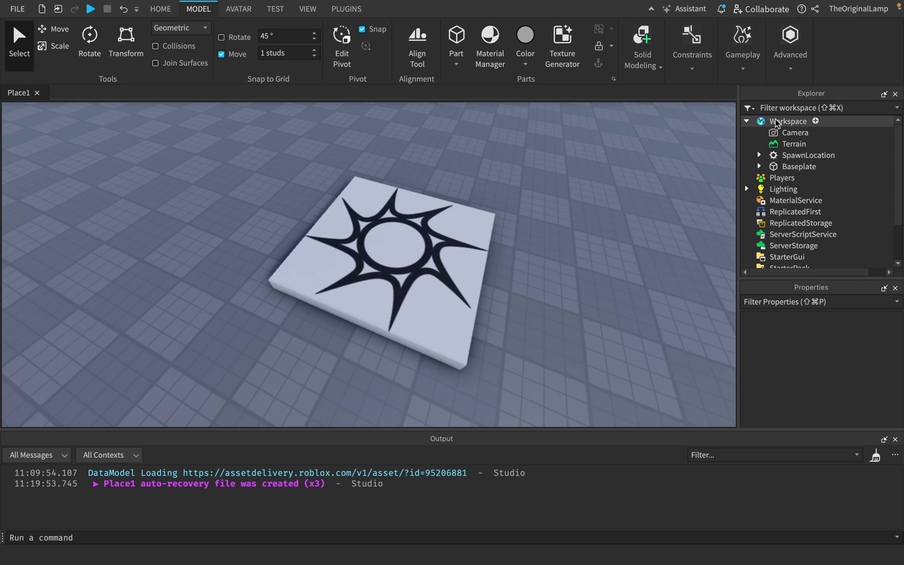
pyautogui.moveTo(561, 199); pyautogui.dragTo(563, 200, button='right')
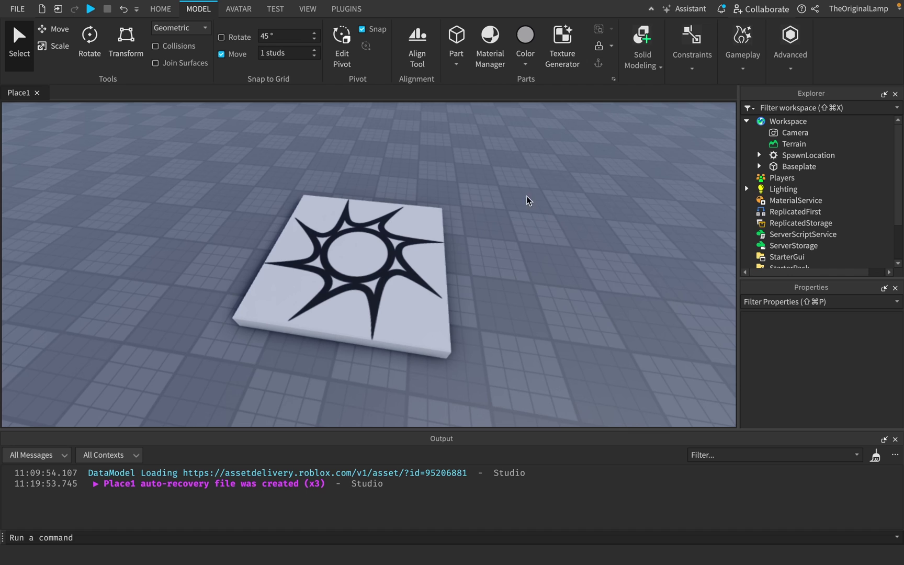
pyautogui.scroll(-3, 793, 151)
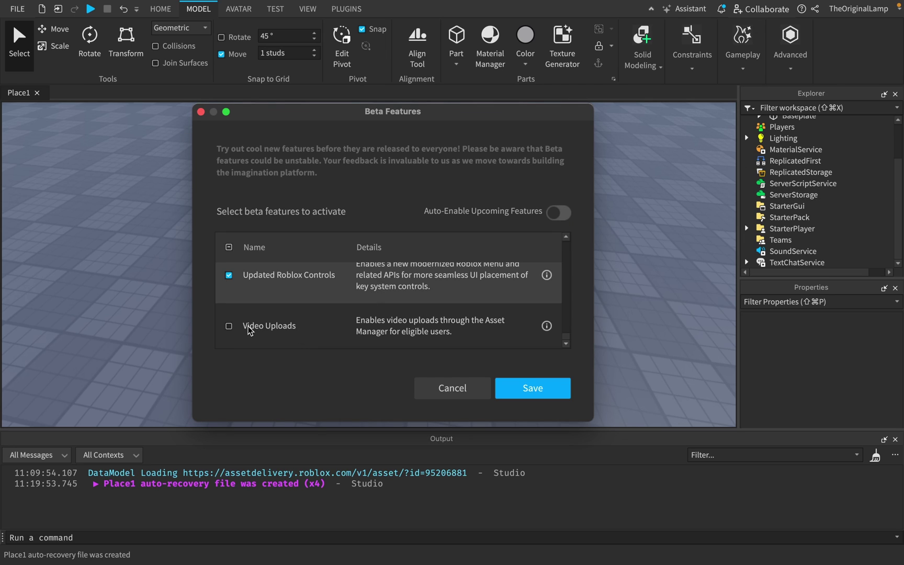
pyautogui.click(246, 326)
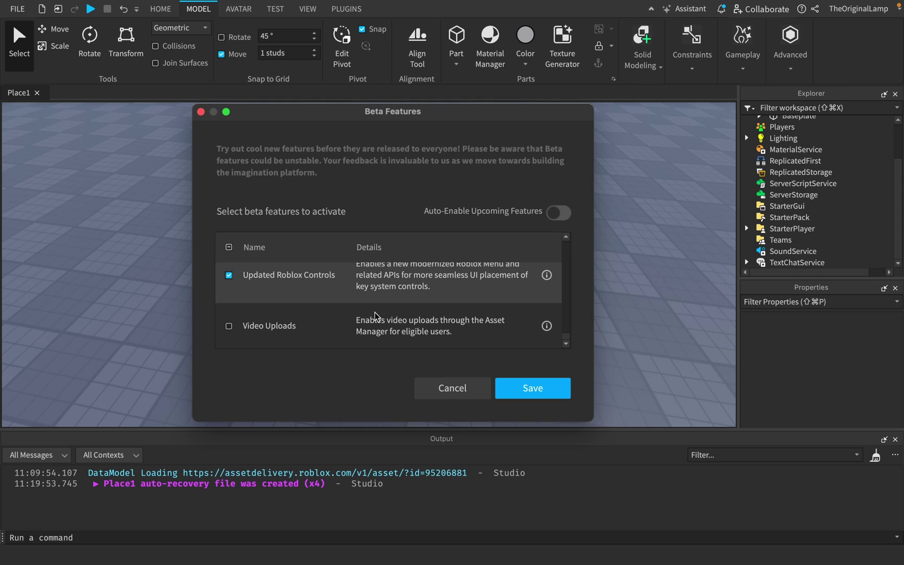
pyautogui.scroll(5, 348, 318)
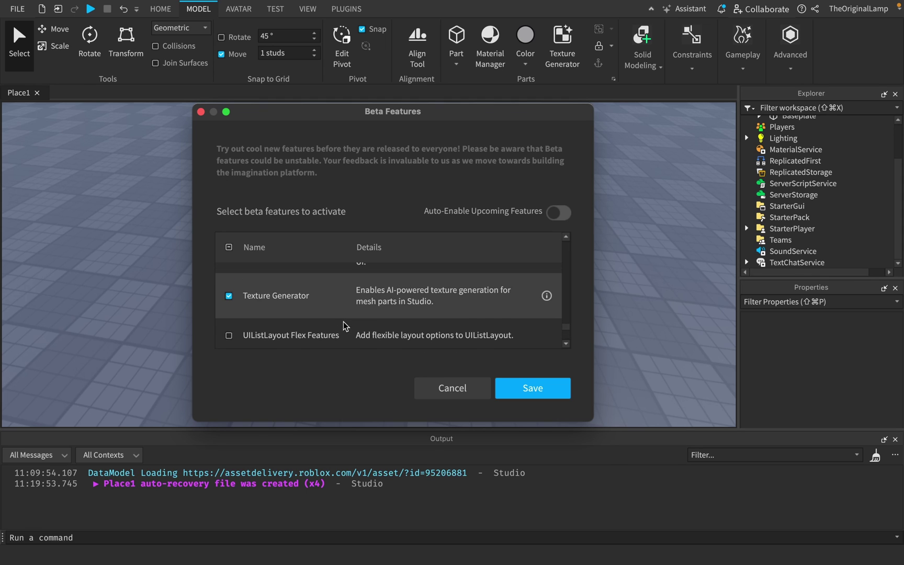
pyautogui.scroll(-3, 344, 326)
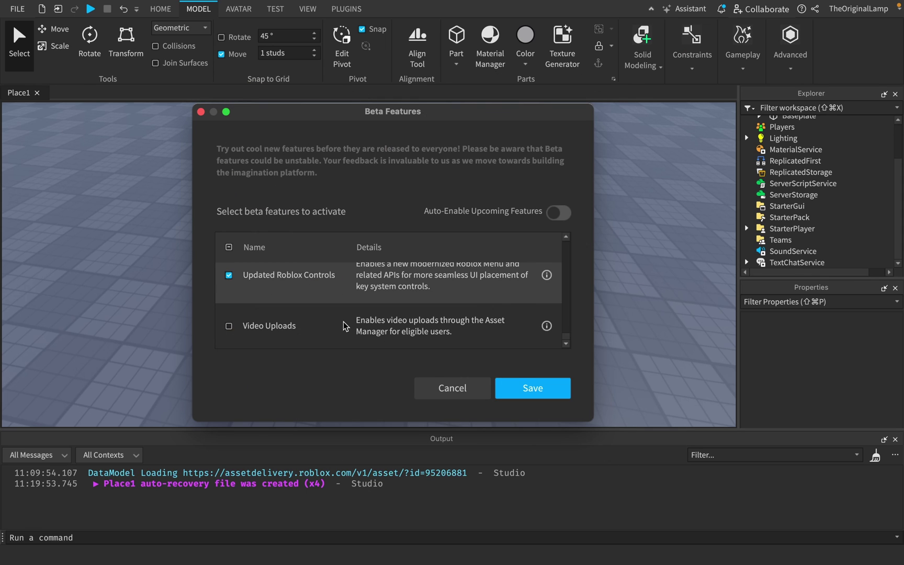
pyautogui.scroll(10, 343, 321)
pyautogui.scroll(-2, 343, 321)
pyautogui.scroll(-8, 343, 321)
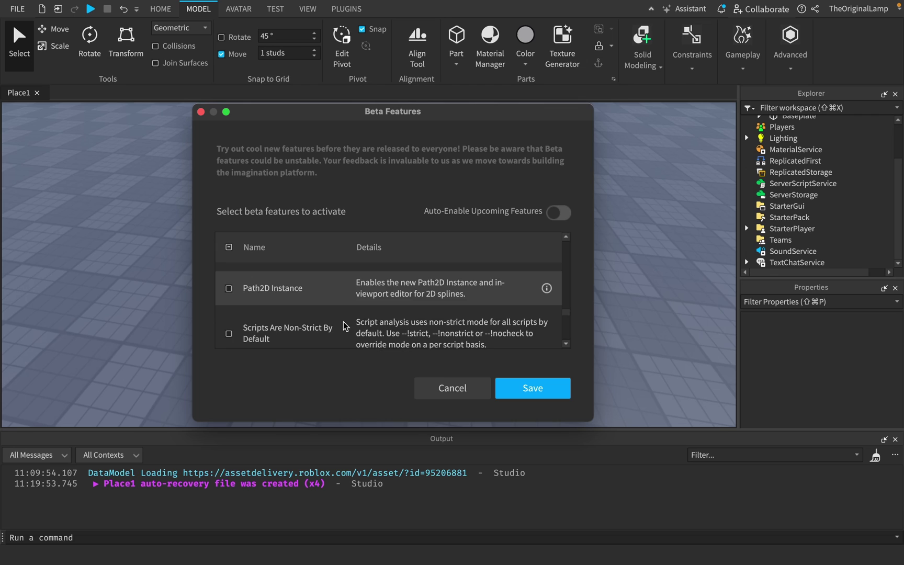
pyautogui.scroll(3, 343, 322)
pyautogui.scroll(-2, 343, 322)
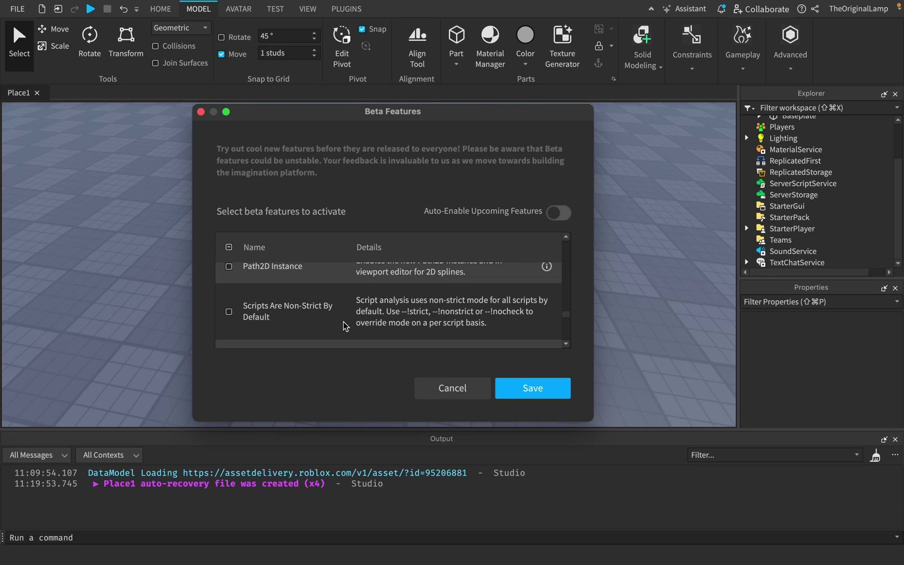
pyautogui.scroll(-2, 343, 321)
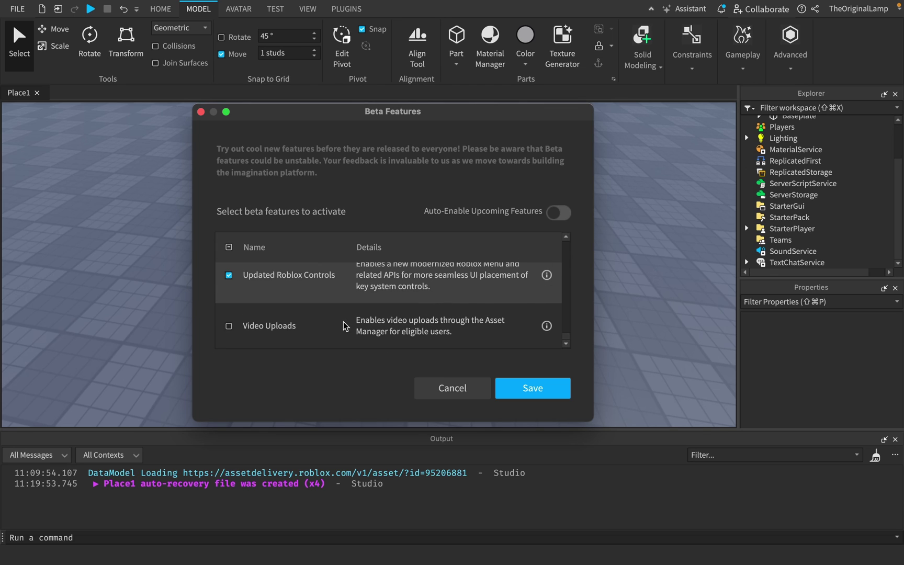
pyautogui.click(308, 331)
pyautogui.scroll(3, 293, 325)
pyautogui.scroll(-3, 267, 327)
pyautogui.scroll(8, 298, 316)
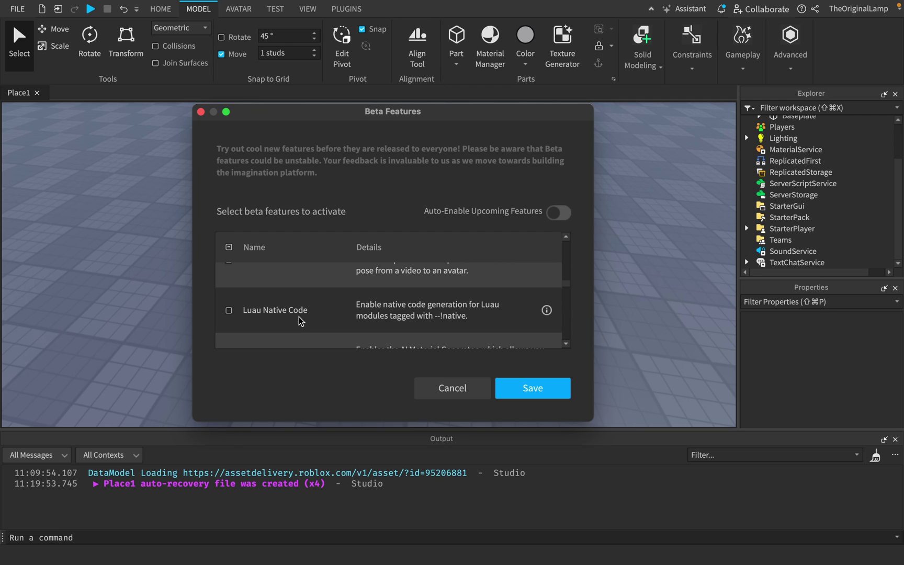
pyautogui.scroll(6, 298, 317)
pyautogui.scroll(-2, 277, 315)
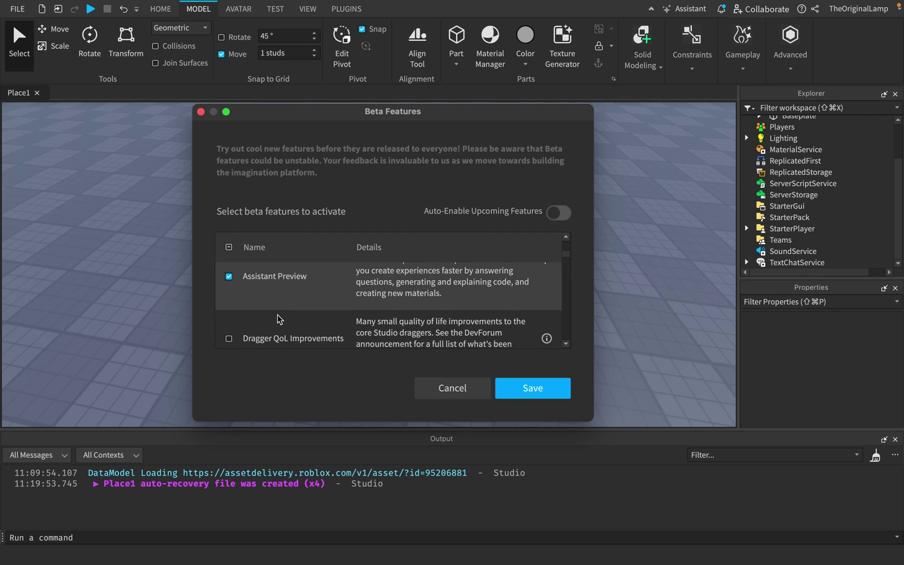
pyautogui.scroll(-4, 277, 315)
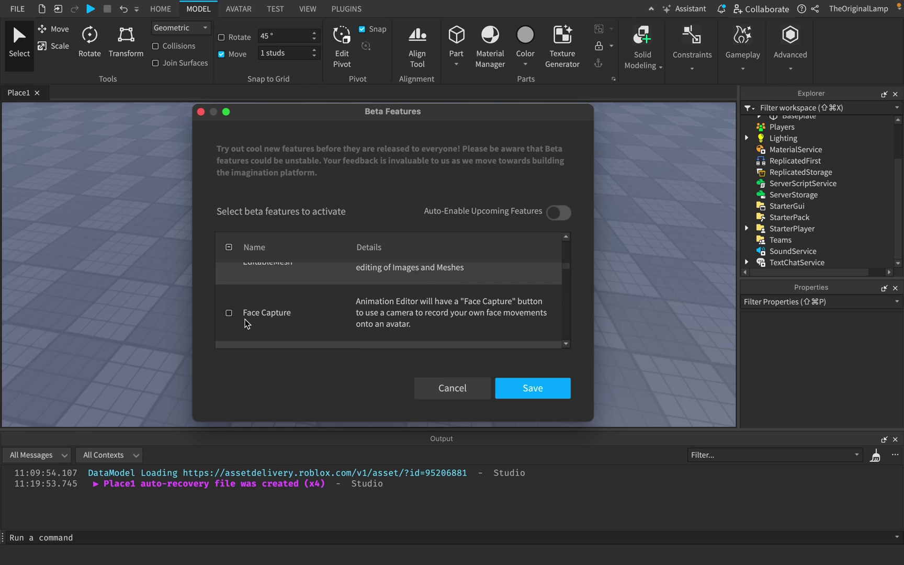
pyautogui.scroll(-6, 245, 319)
pyautogui.scroll(4, 290, 321)
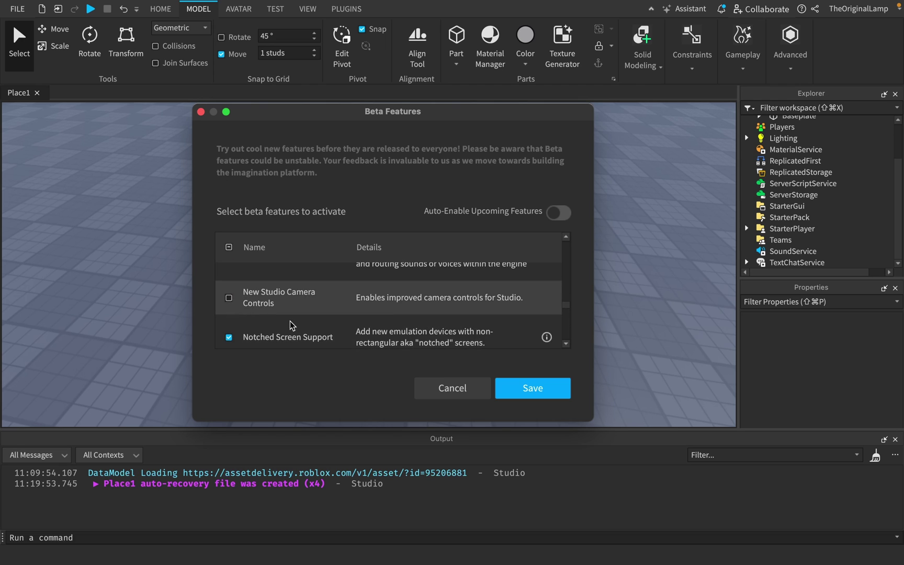
pyautogui.scroll(8, 290, 321)
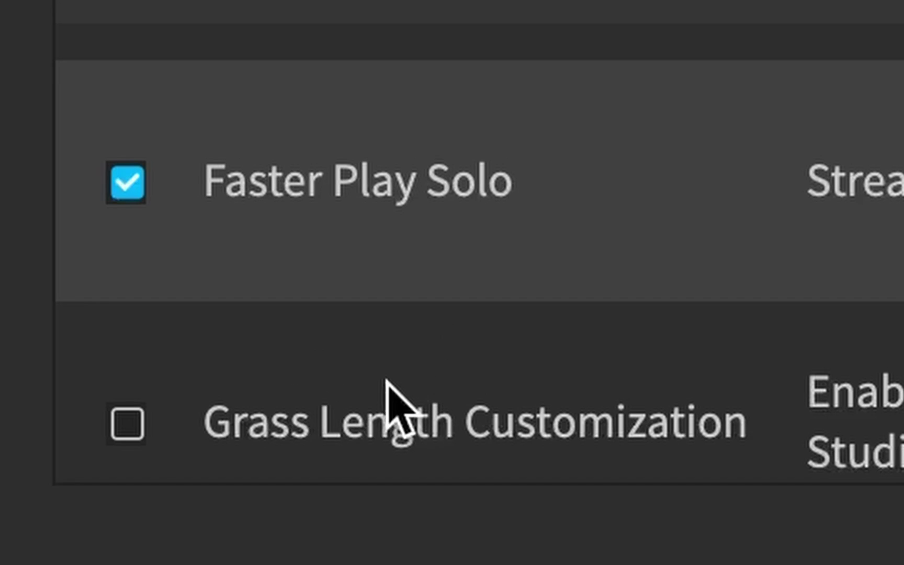
# Toggle Grass Length Customization on and back off twice while scrolling the list.
pyautogui.scroll(-1, 267, 327)
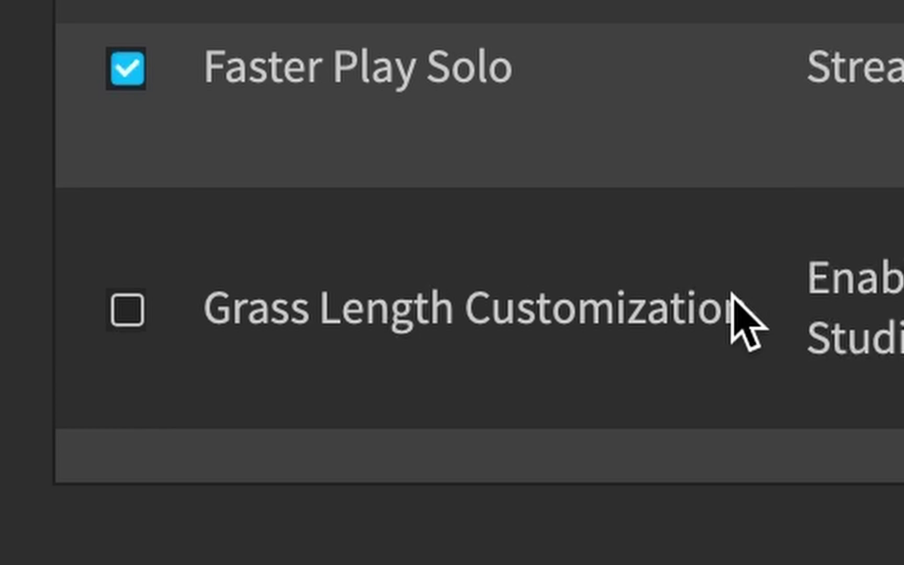
pyautogui.click(193, 306)
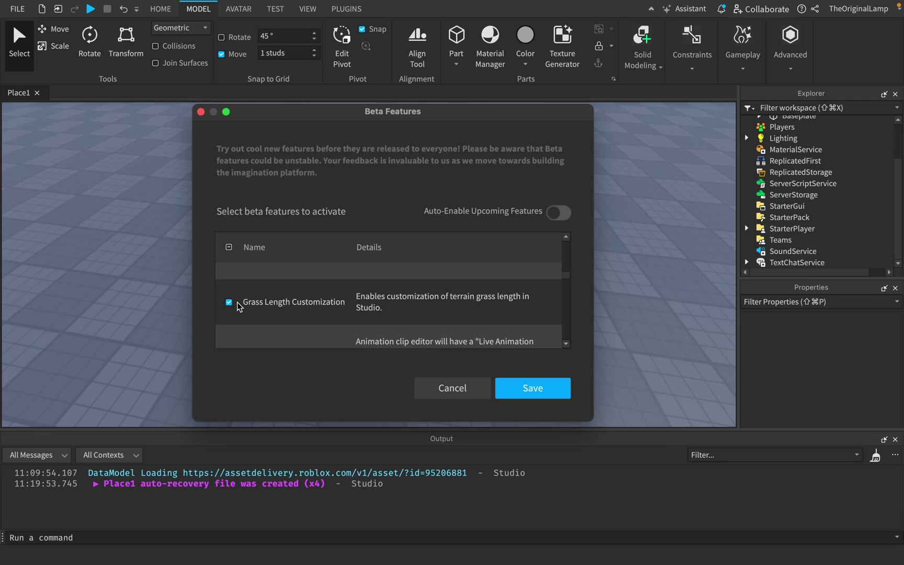
pyautogui.click(230, 303)
pyautogui.scroll(-1, 325, 302)
pyautogui.scroll(1, 325, 303)
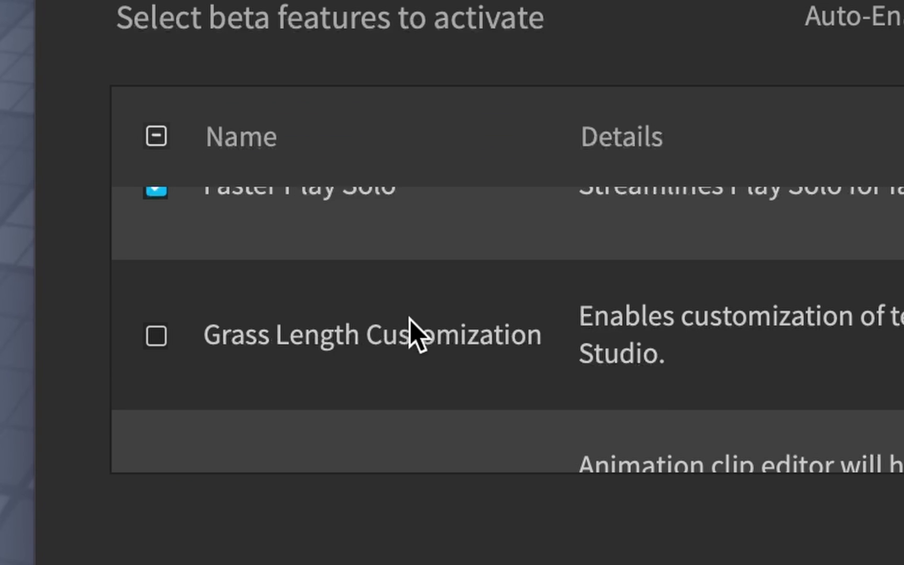
pyautogui.click(312, 307)
pyautogui.click(332, 309)
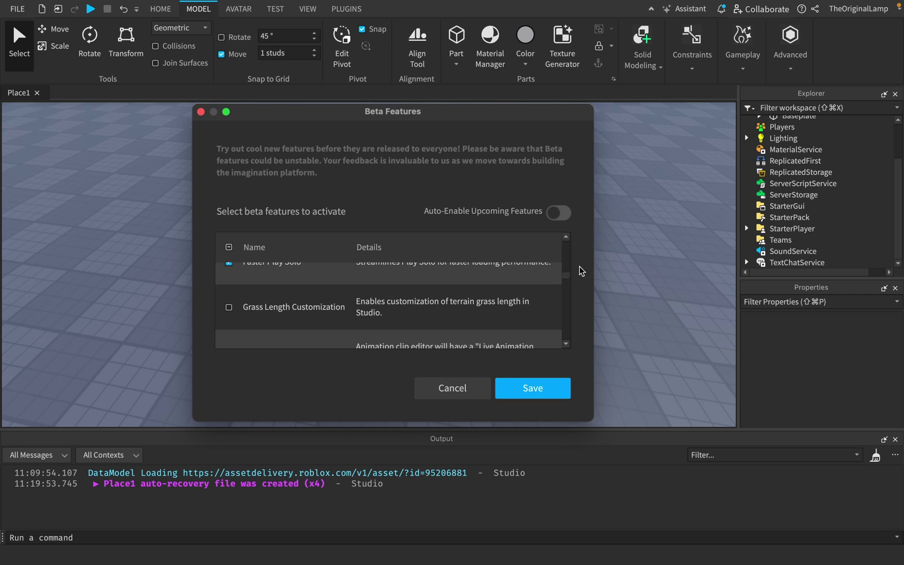
# Cancel the Beta Features dialog without saving and select the sun-decal SpawnLocation part.
pyautogui.scroll(2, 503, 298)
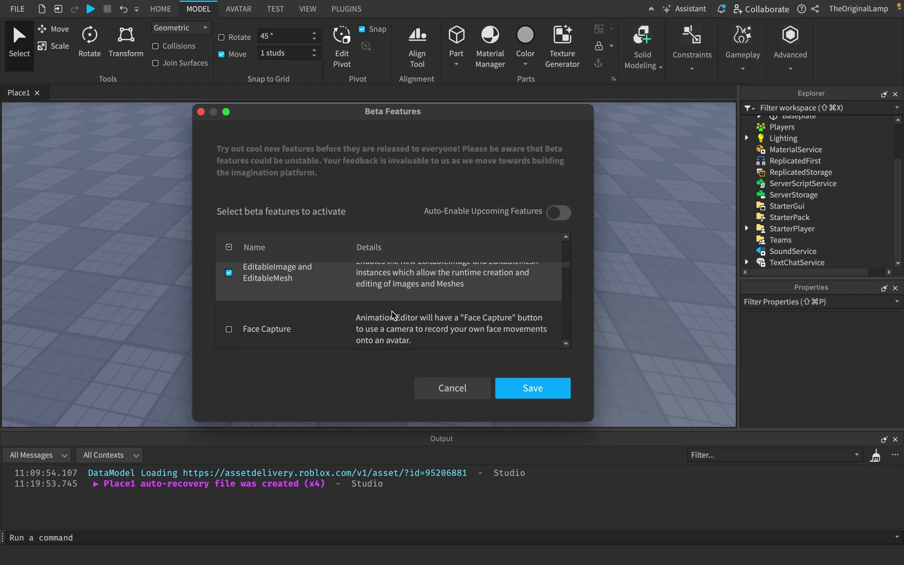
pyautogui.scroll(-10, 393, 314)
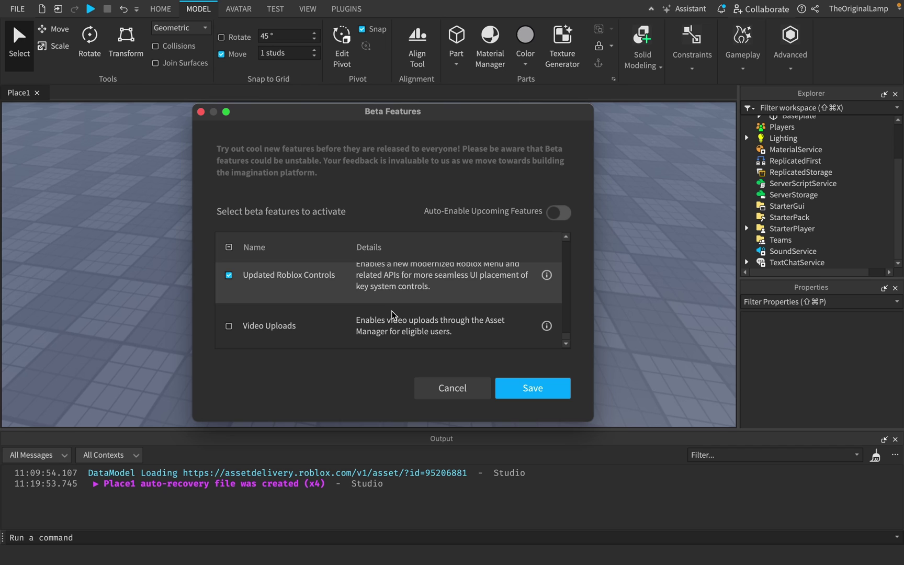
pyautogui.click(448, 387)
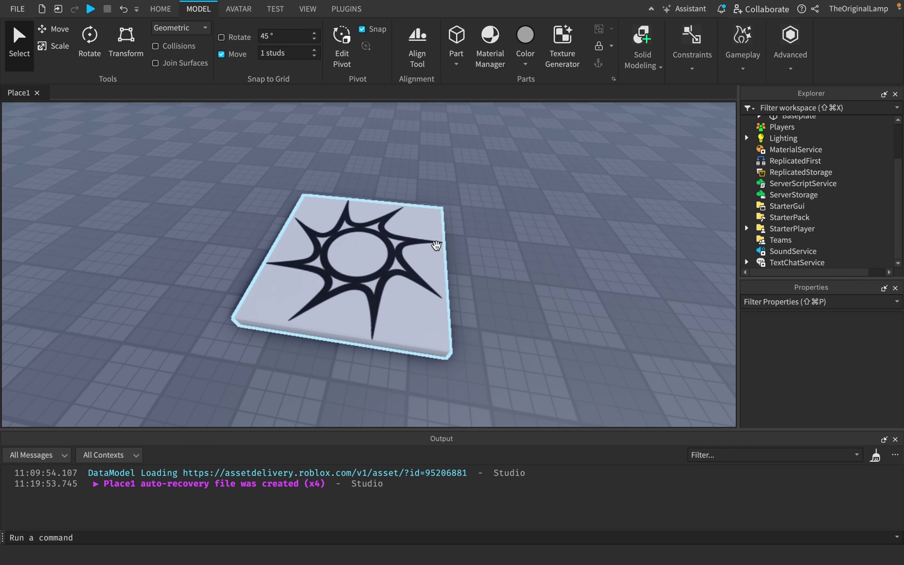
pyautogui.click(436, 245)
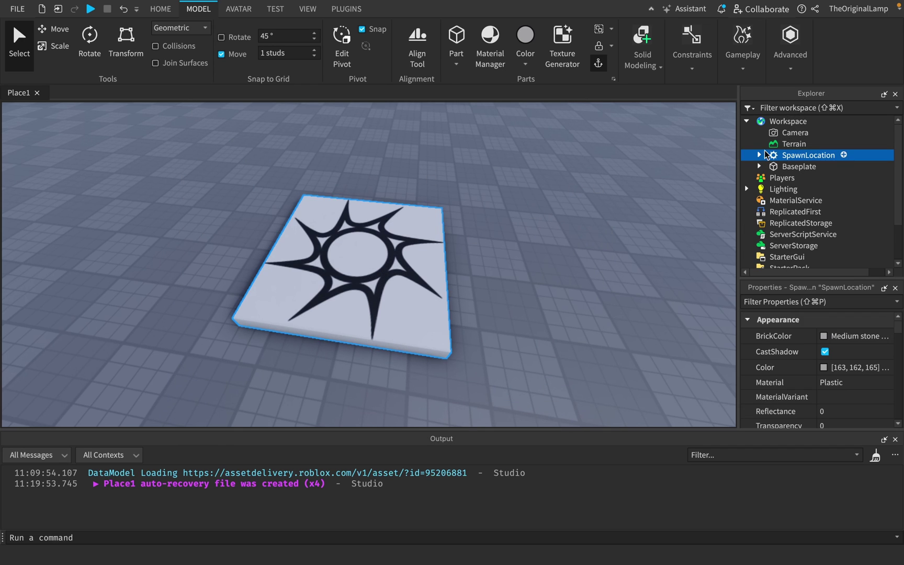